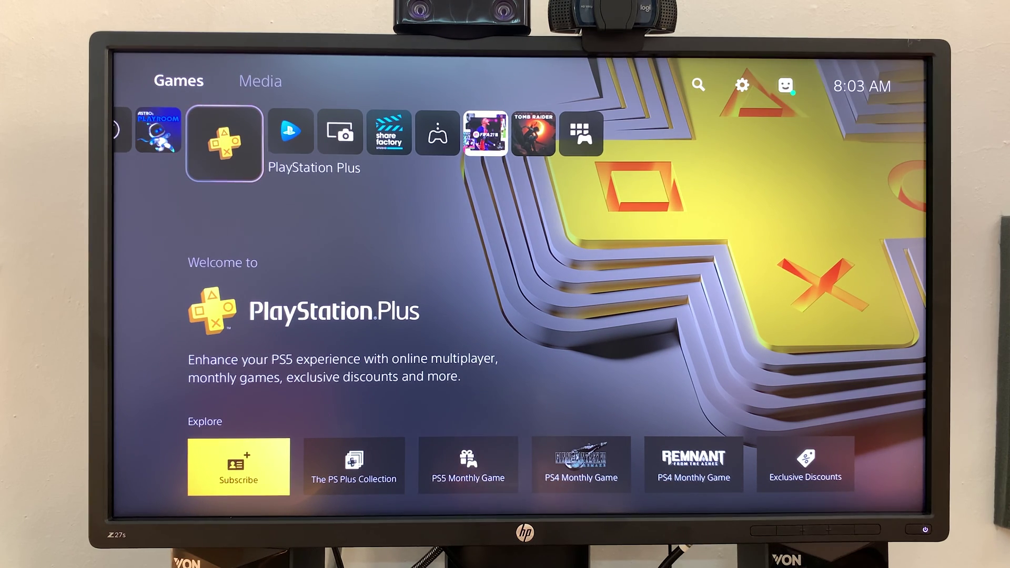
On the PS5, open Switch User from the profile menu, then move along the home games row
key(Left)
key(Left)
key(Left)
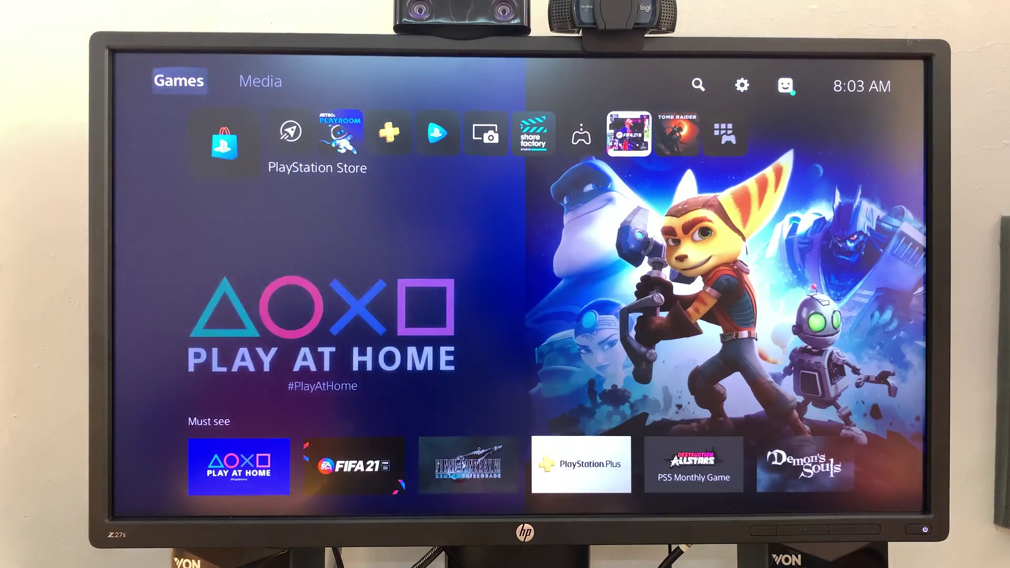
key(Up)
key(Return)
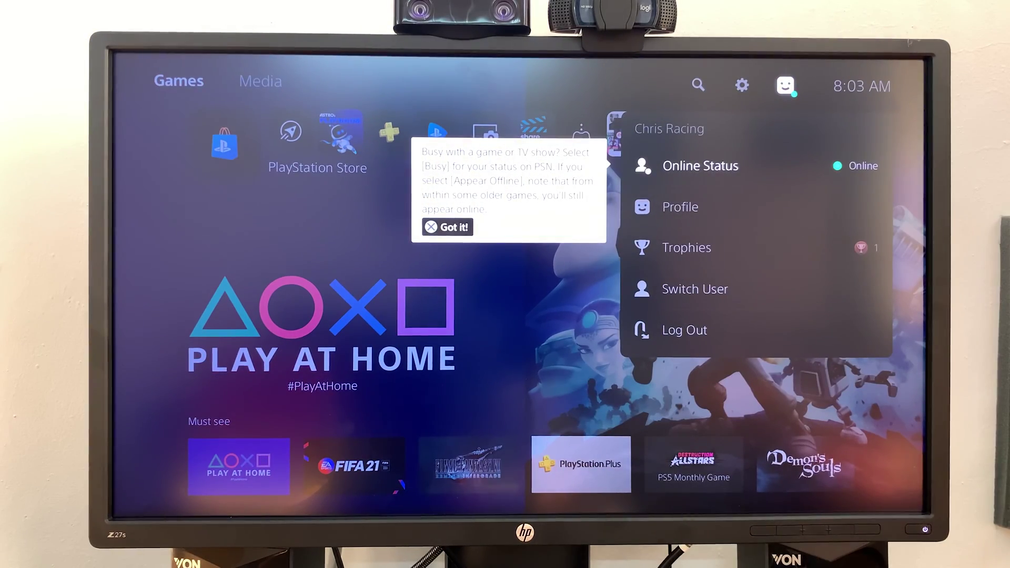
key(Return)
key(Down)
key(Down)
key(Down)
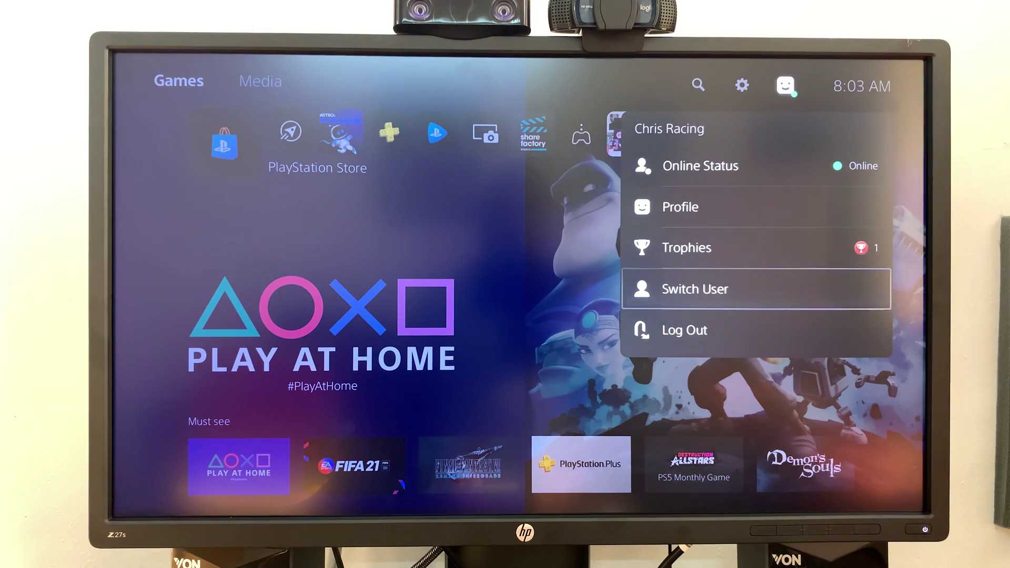
key(Return)
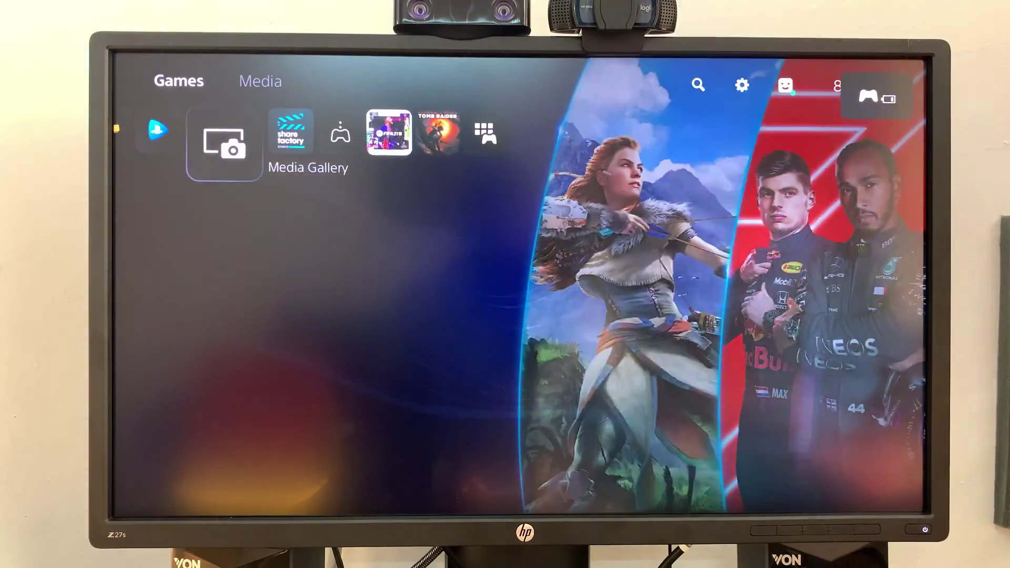
key(Right)
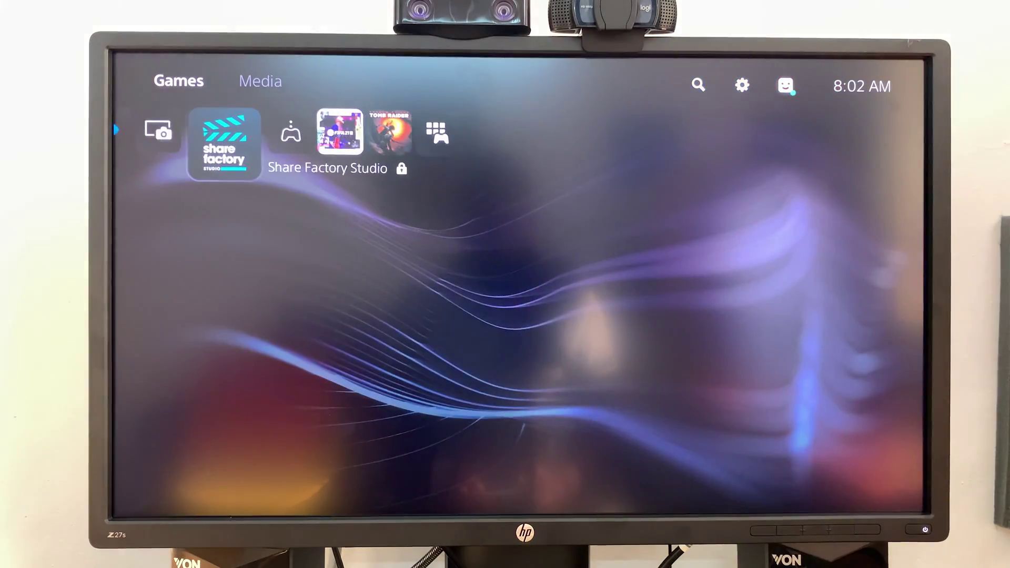
key(Left)
key(Left)
key(Left)
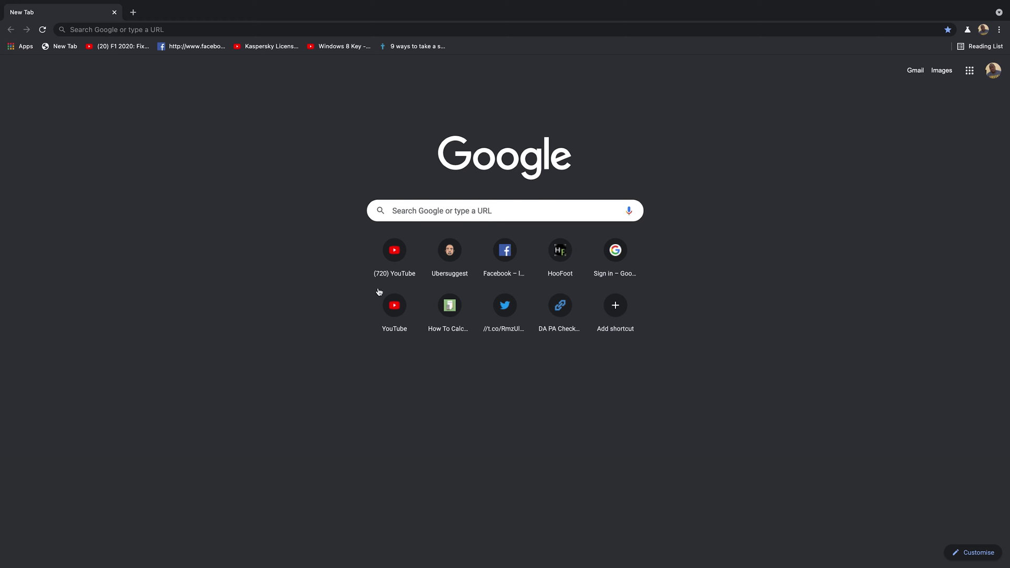
Load playstation.com in Chrome and start creating a new account from the sign-in page
click(521, 32)
text(playstat)
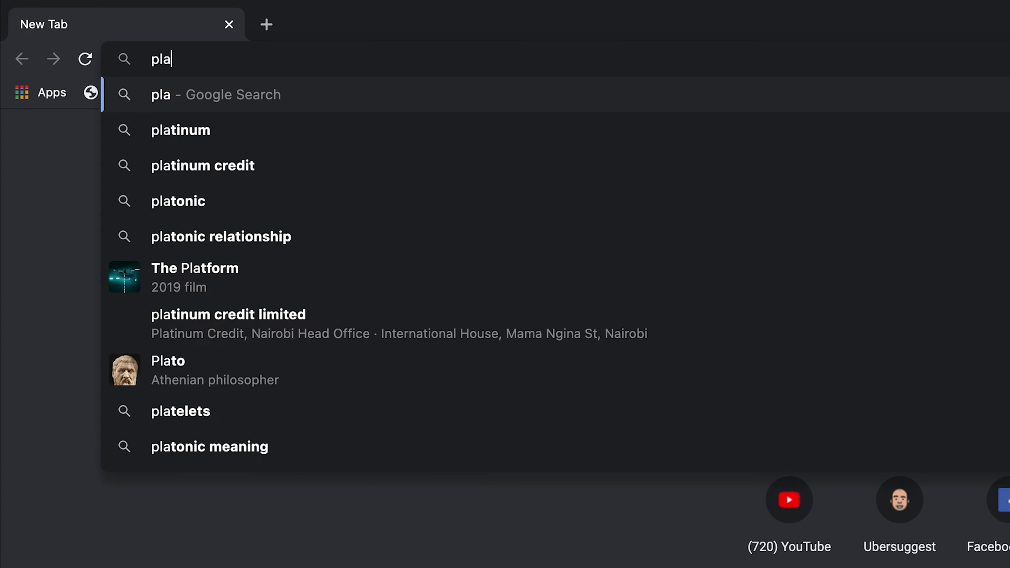
text(ion.com)
key(Return)
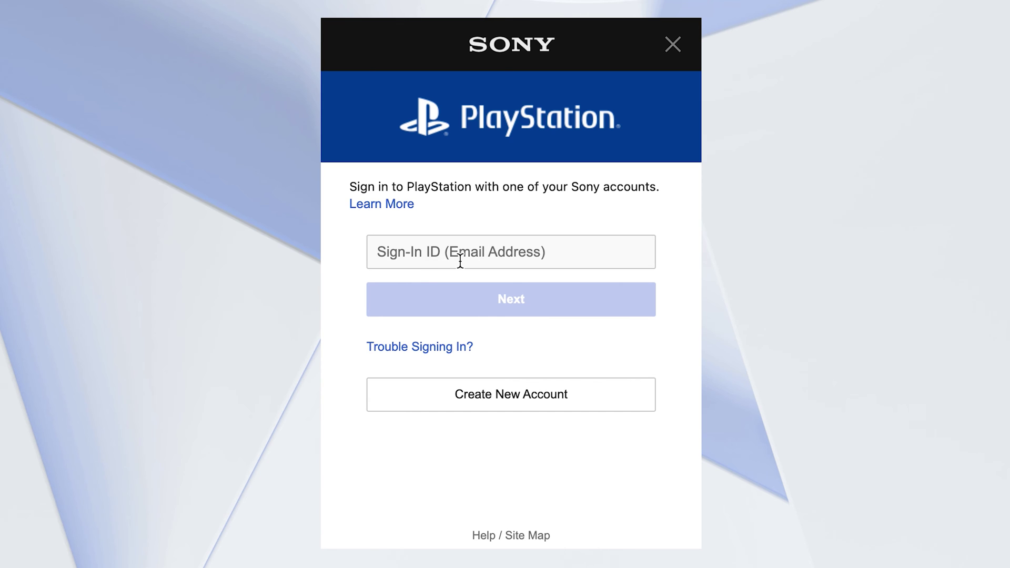
click(521, 405)
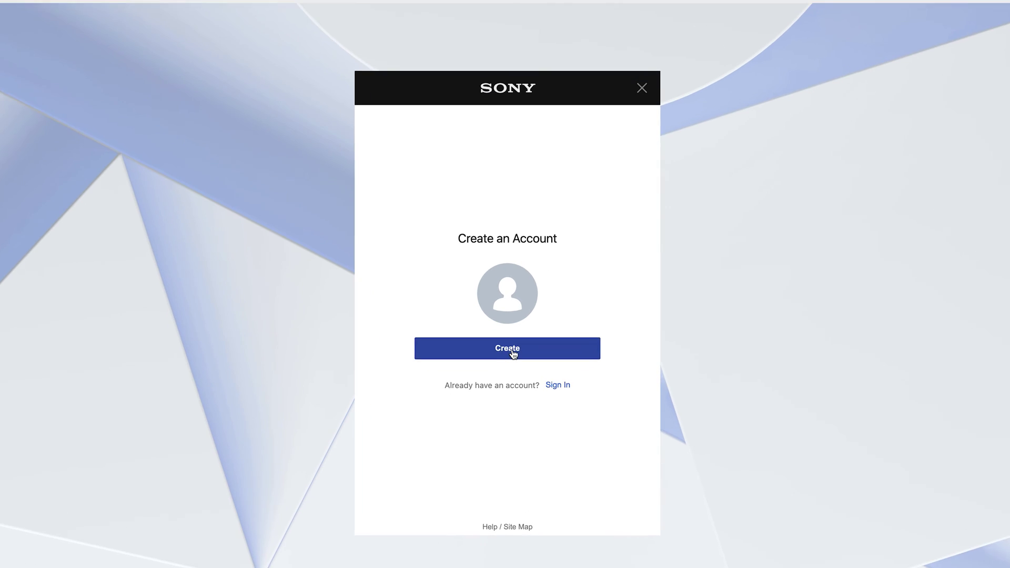
Begin account creation, choose the day, month and year of birth, and continue
click(515, 368)
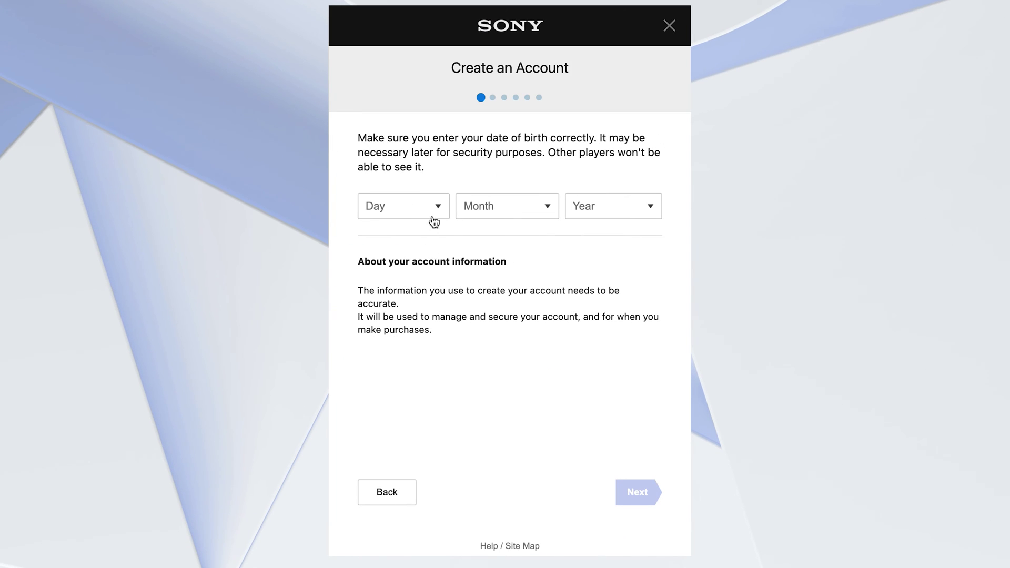
click(435, 213)
click(528, 206)
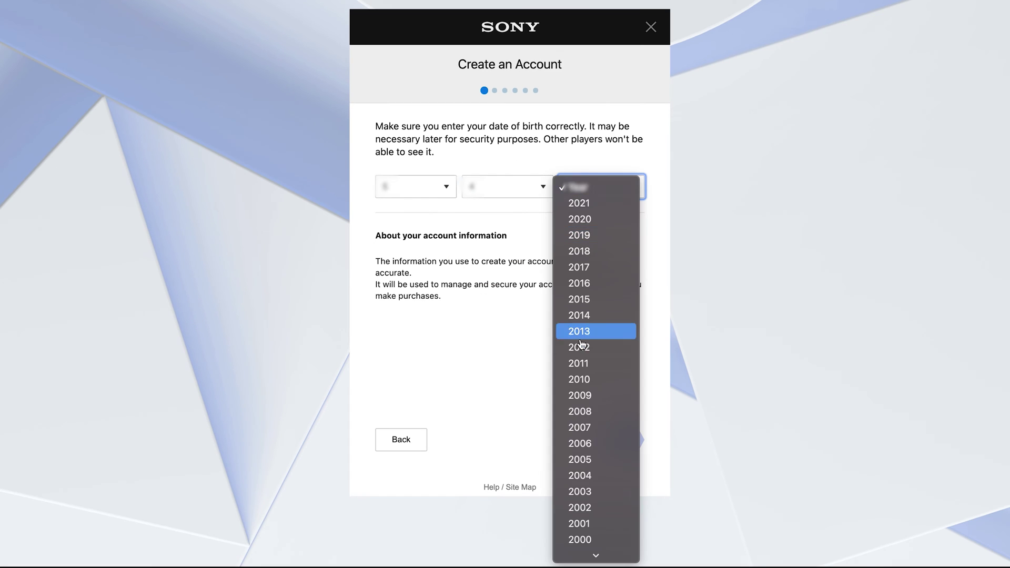
scroll(589, 376, down, 10)
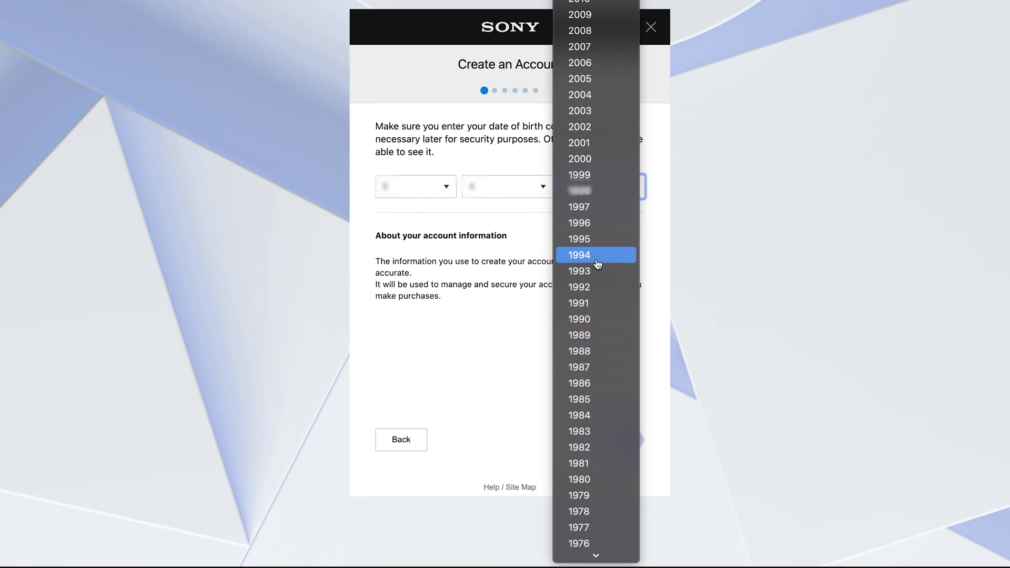
click(589, 419)
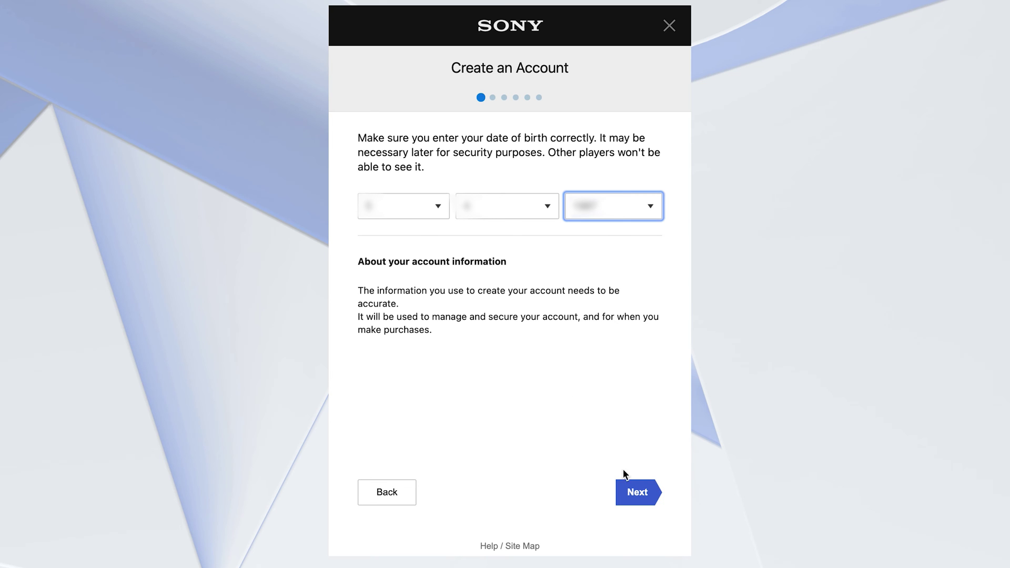
click(636, 492)
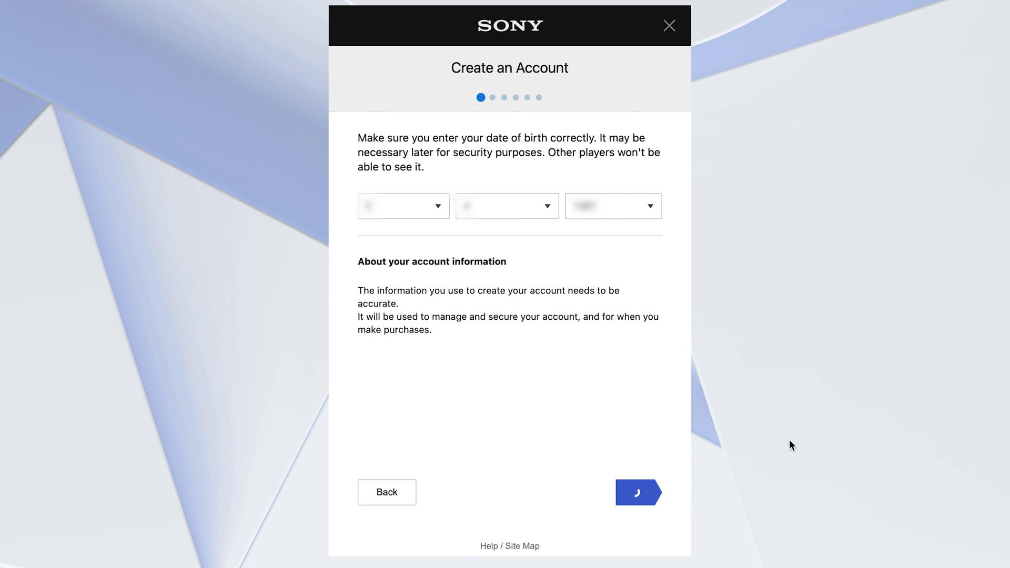
click(649, 210)
Set Country/Region to United States and continue to sign-in details
scroll(473, 232, down, 5)
click(504, 521)
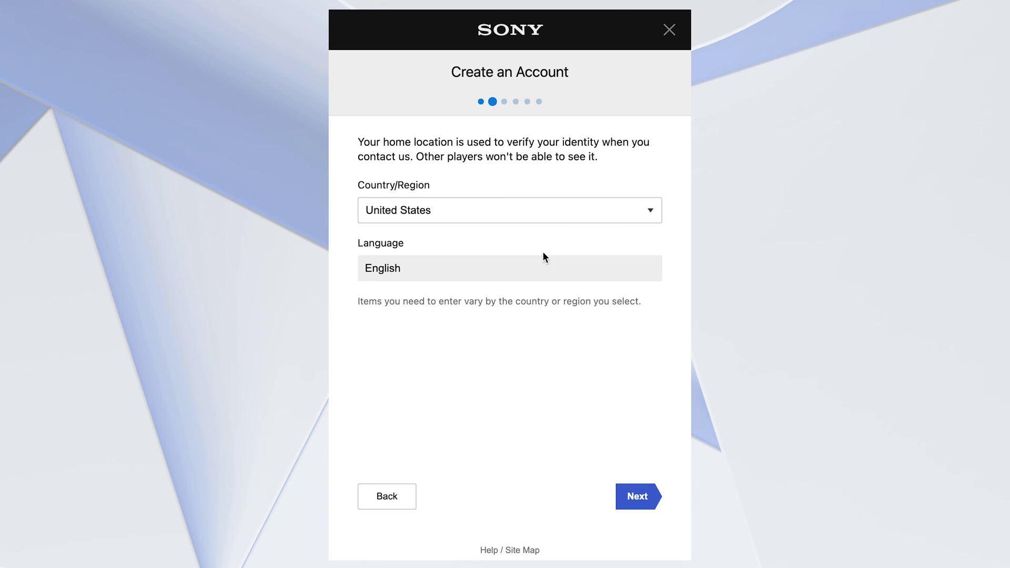
click(637, 497)
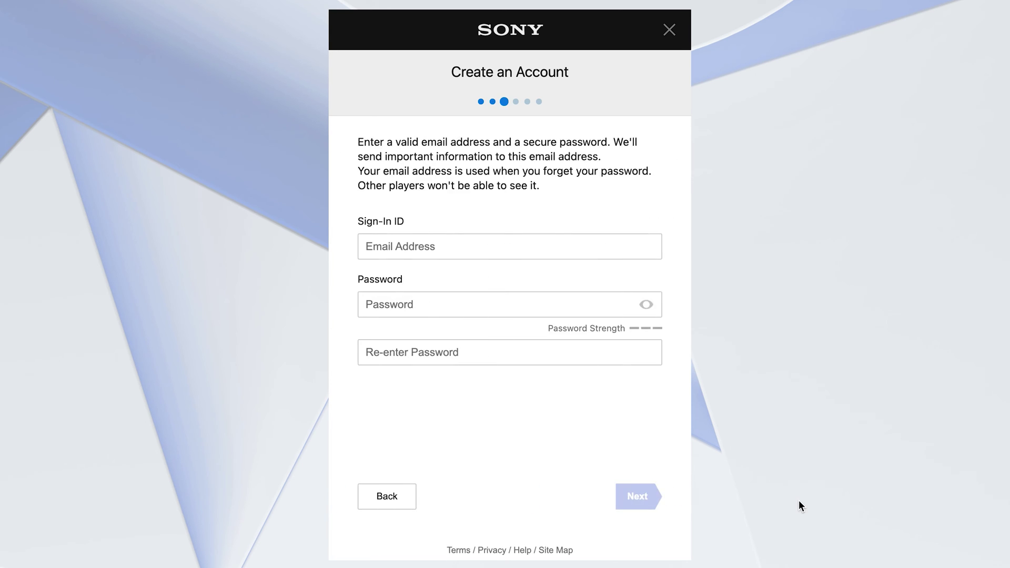
Enter the sign-in e-mail address and a matching password twice, then submit
click(494, 254)
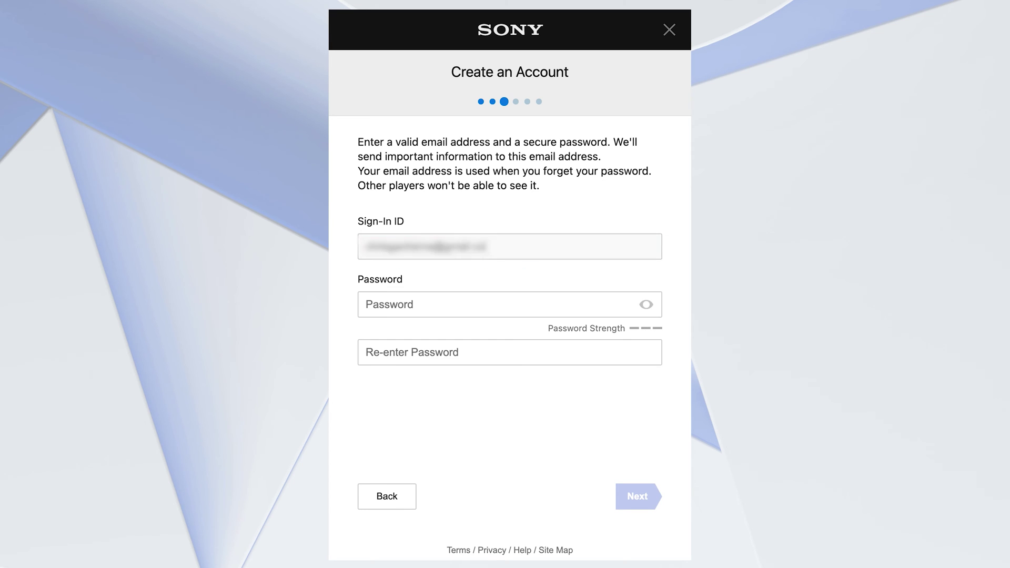
click(408, 308)
text(***********)
key(Tab)
text(***********)
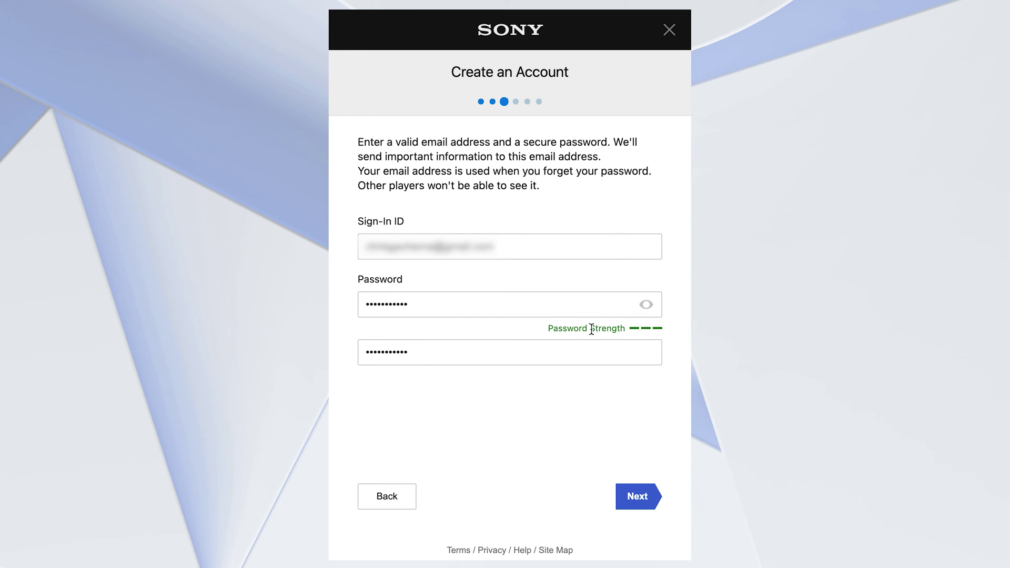
click(636, 497)
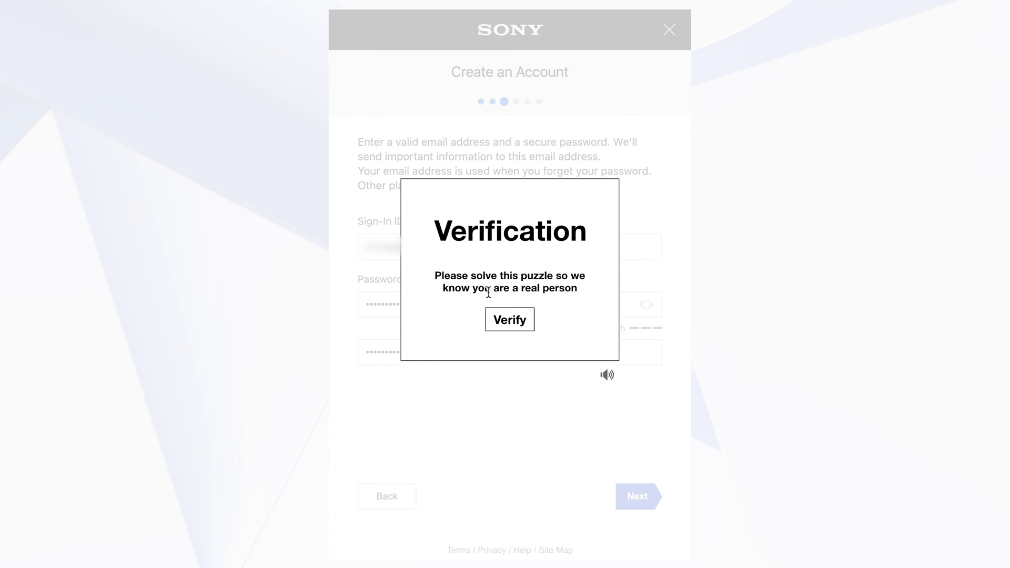
Solve the dice verification puzzle by picking the pairs that add up to 6
click(510, 323)
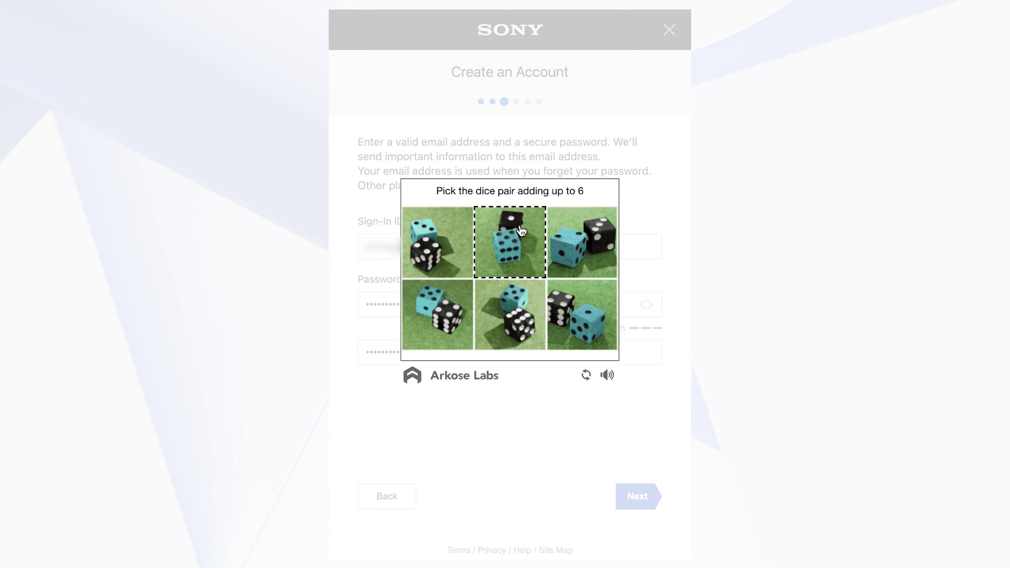
click(520, 237)
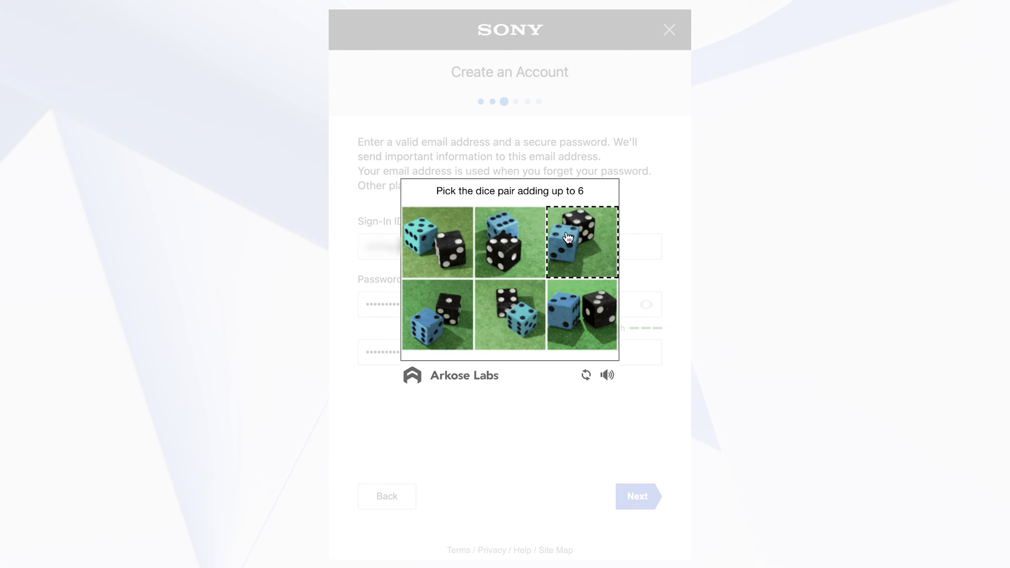
click(581, 309)
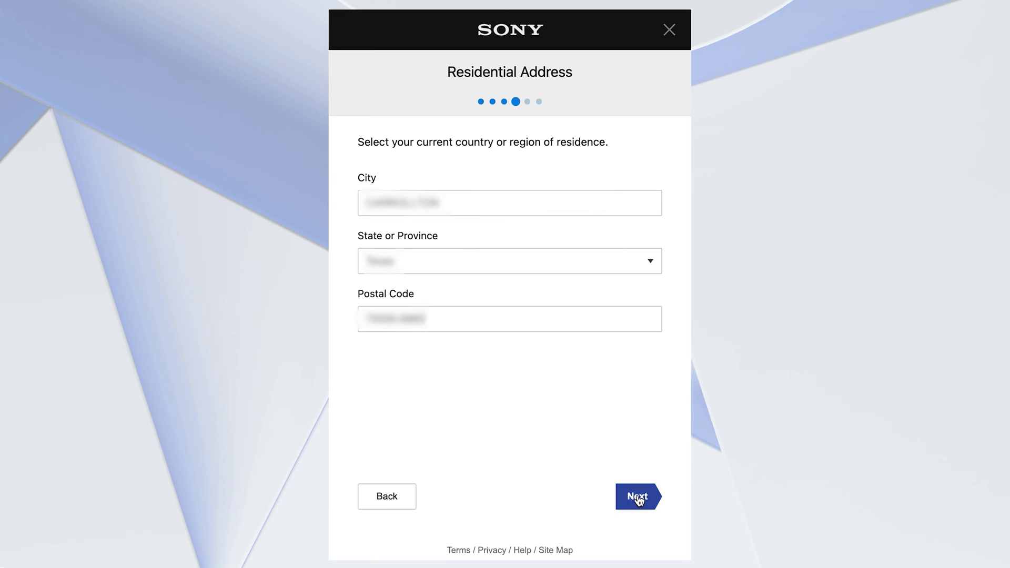
Submit the filled-in city, state and postal code to reach the Profile step
click(637, 497)
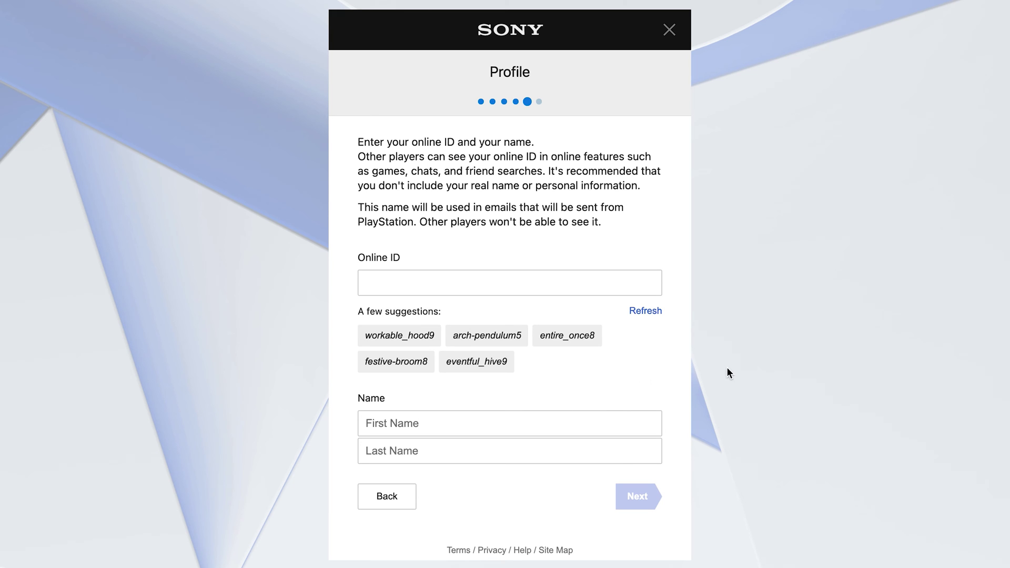
Paste the chosen online ID and enter the user's first name and last initial
click(441, 290)
text(crinye_racing)
click(453, 421)
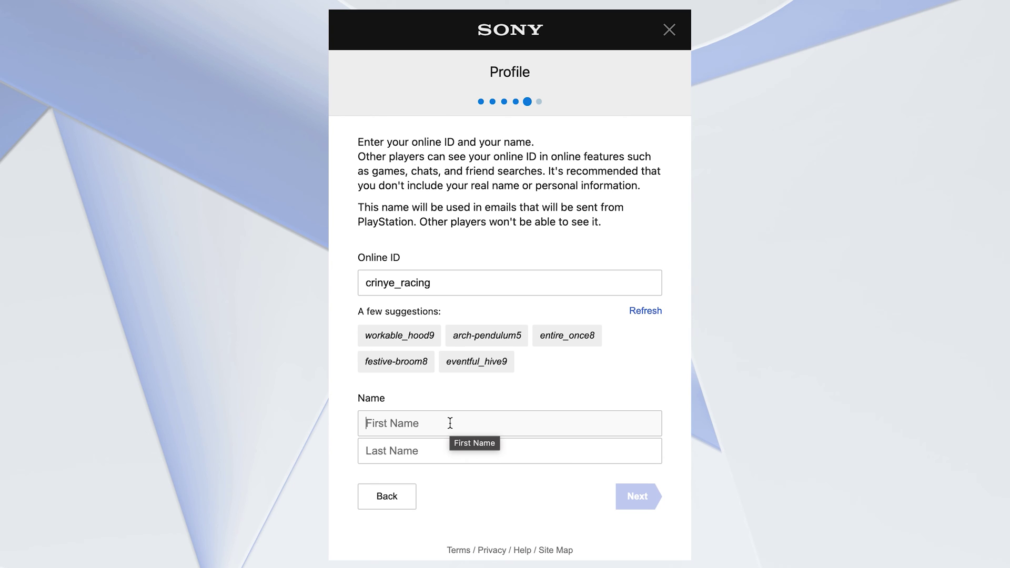
text(Chris)
key(Tab)
text(M)
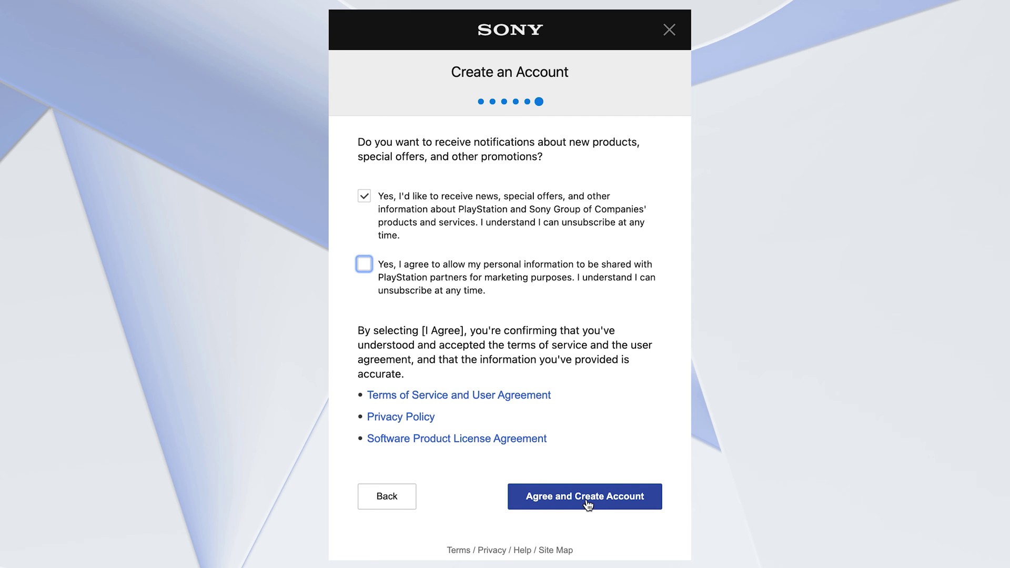
Keep the news and offers opt-in checked, agree to the terms, and confirm account creation
click(364, 197)
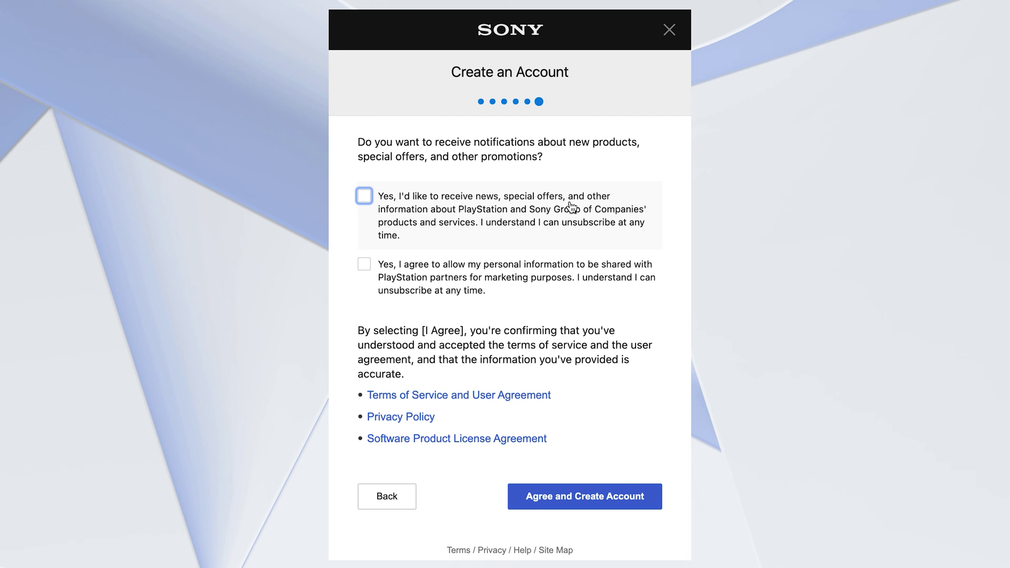
click(365, 200)
click(582, 505)
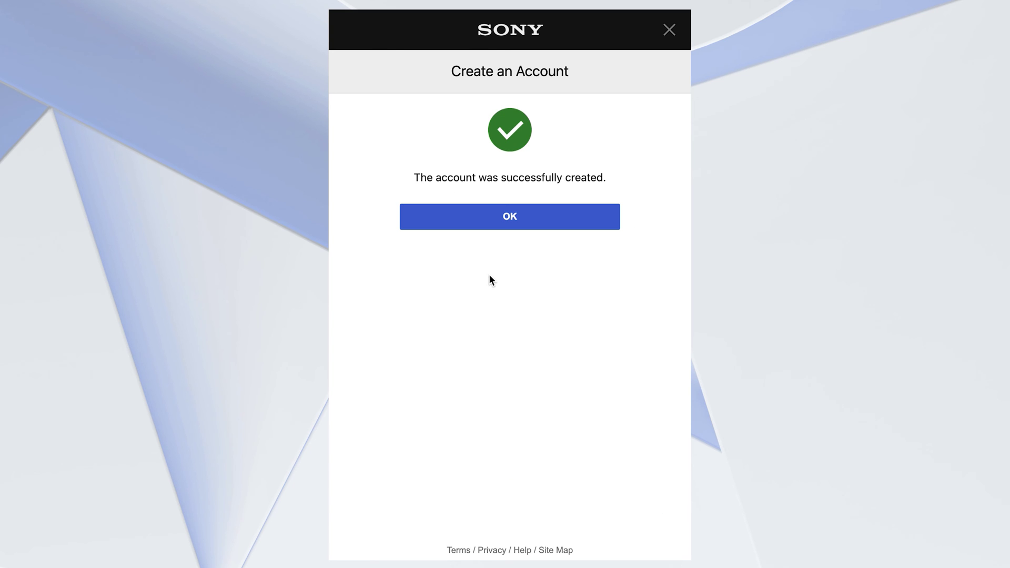
click(510, 221)
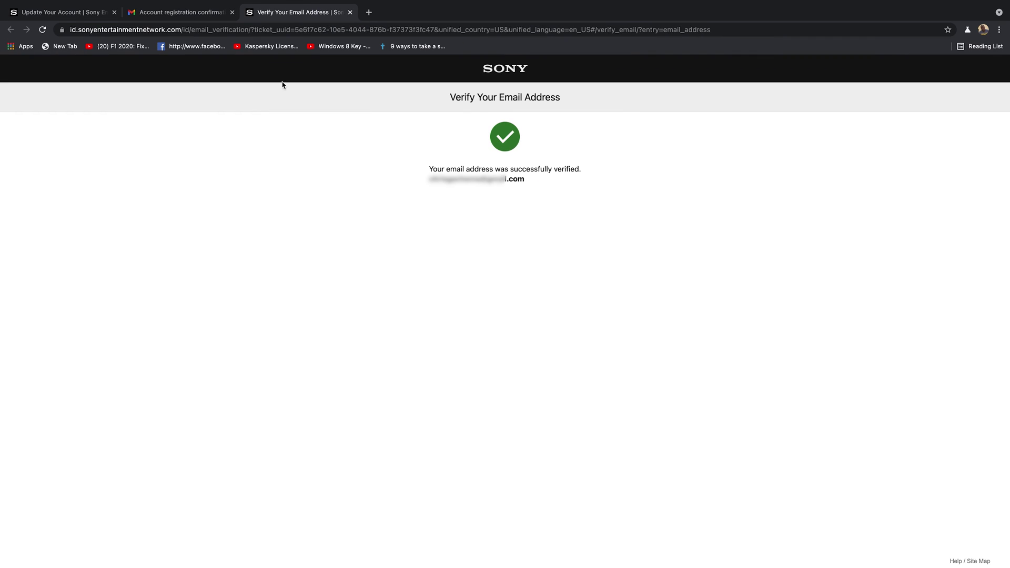
Check the confirmation e-mail, then confirm Personalized Content with recommendations and advertising enabled
click(181, 12)
click(299, 14)
click(62, 12)
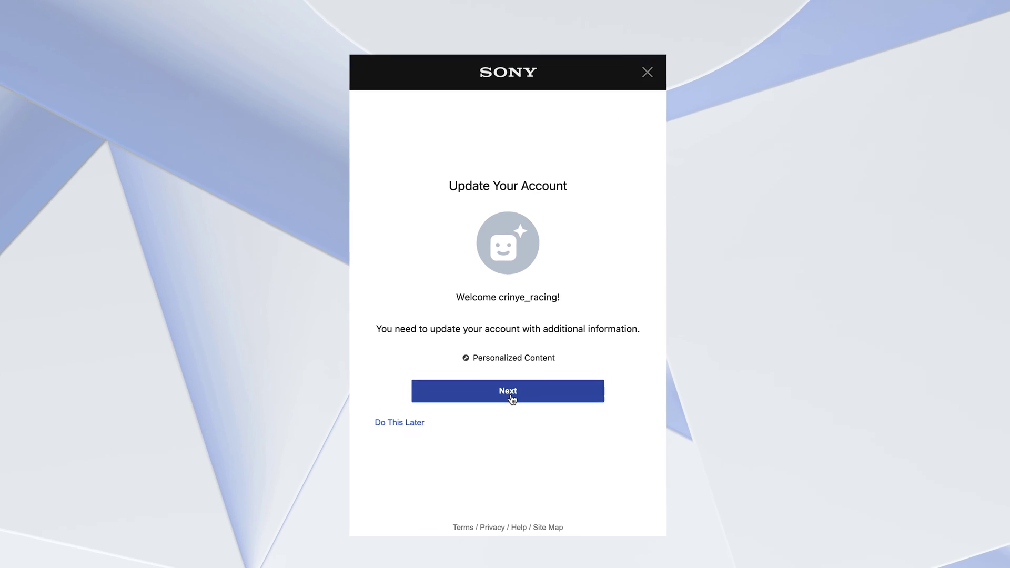
click(510, 397)
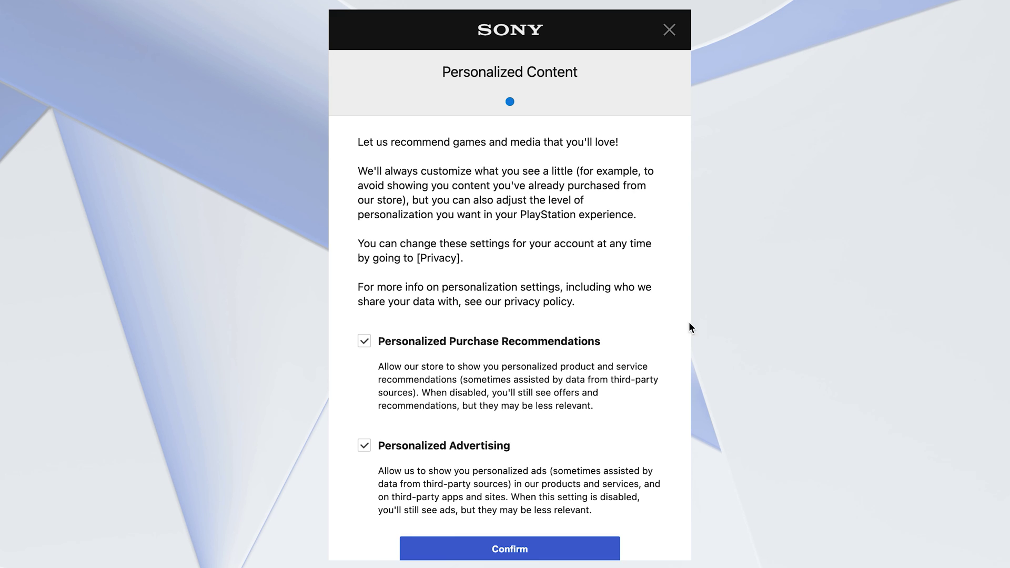
scroll(592, 330, down, 3)
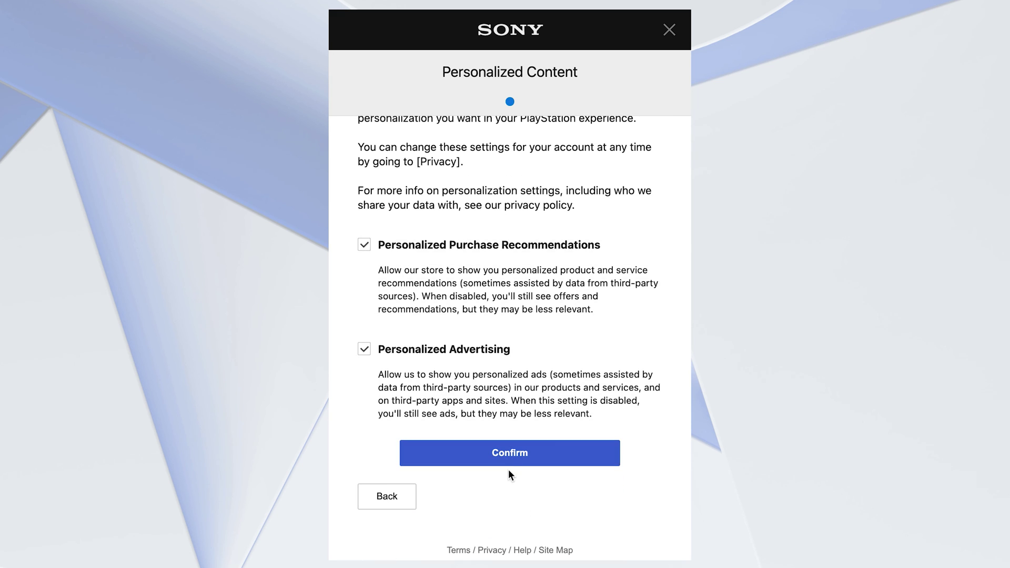
click(515, 457)
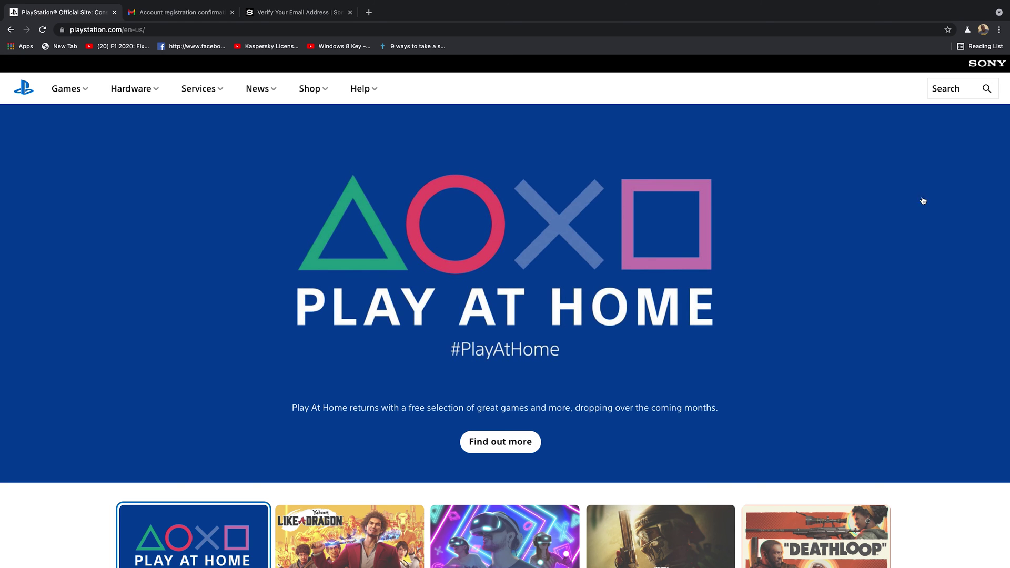
Open the playstation.com avatar menu to check the signed-in account, then close it
scroll(762, 242, down, 4)
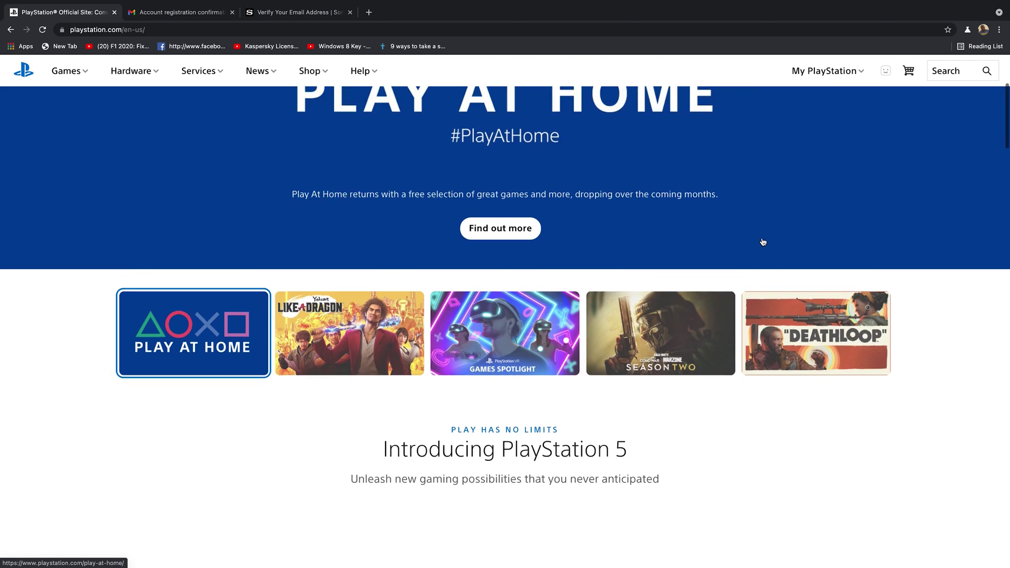
scroll(762, 242, up, 4)
click(836, 91)
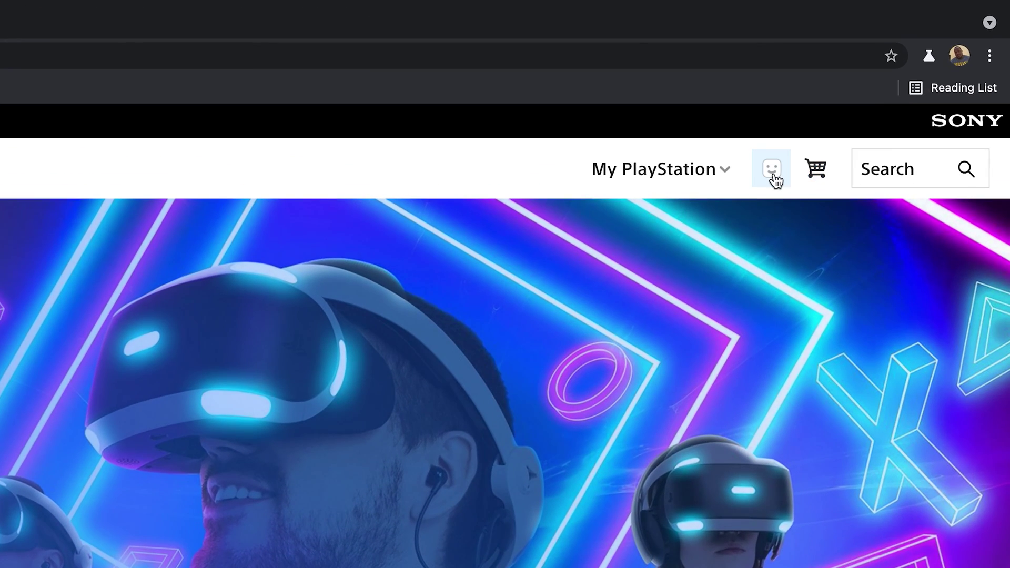
click(775, 176)
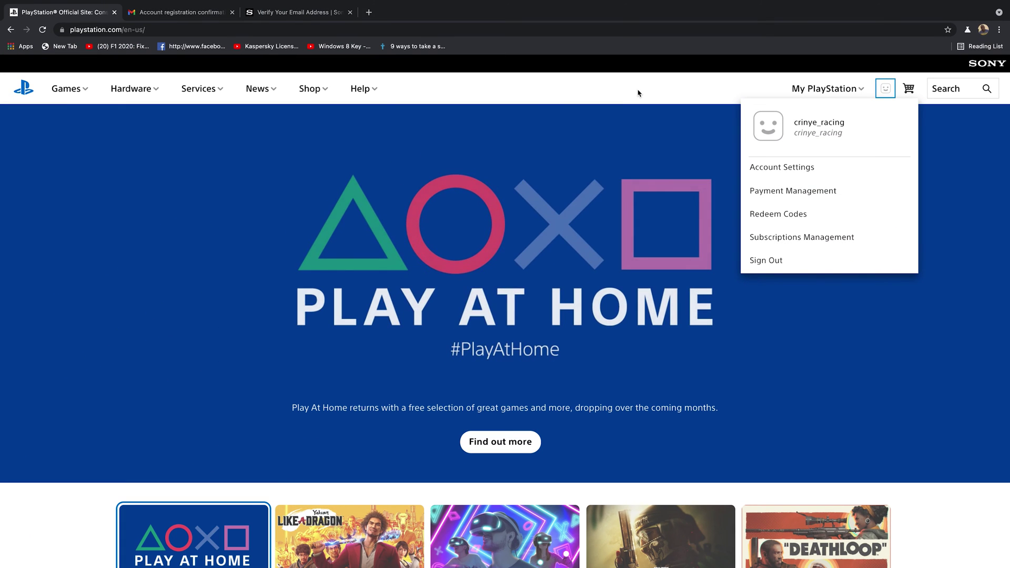
click(297, 170)
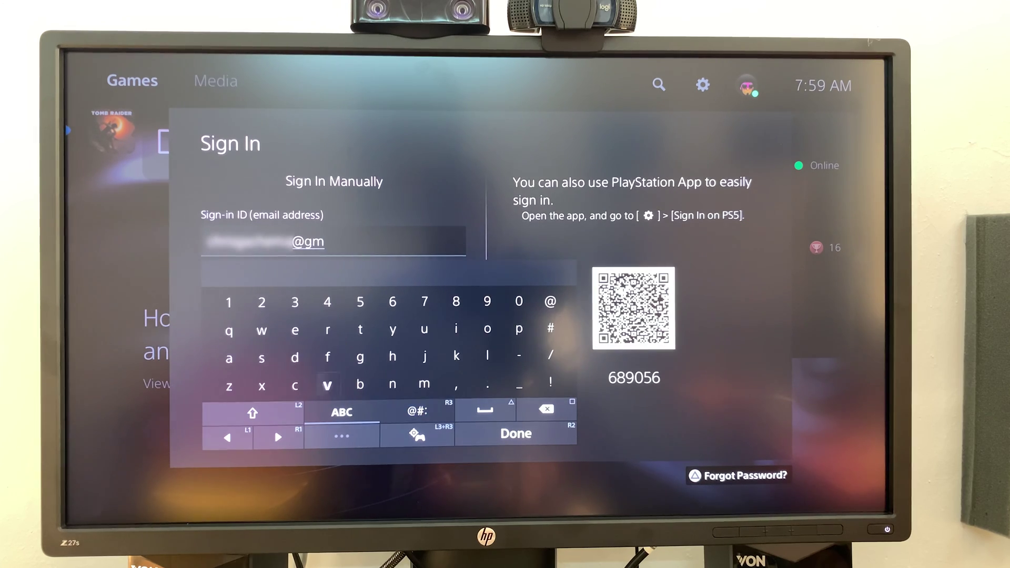
Sign in on the PS5 with the new account's email address and password
text(mail.com)
key(Return)
key(Down)
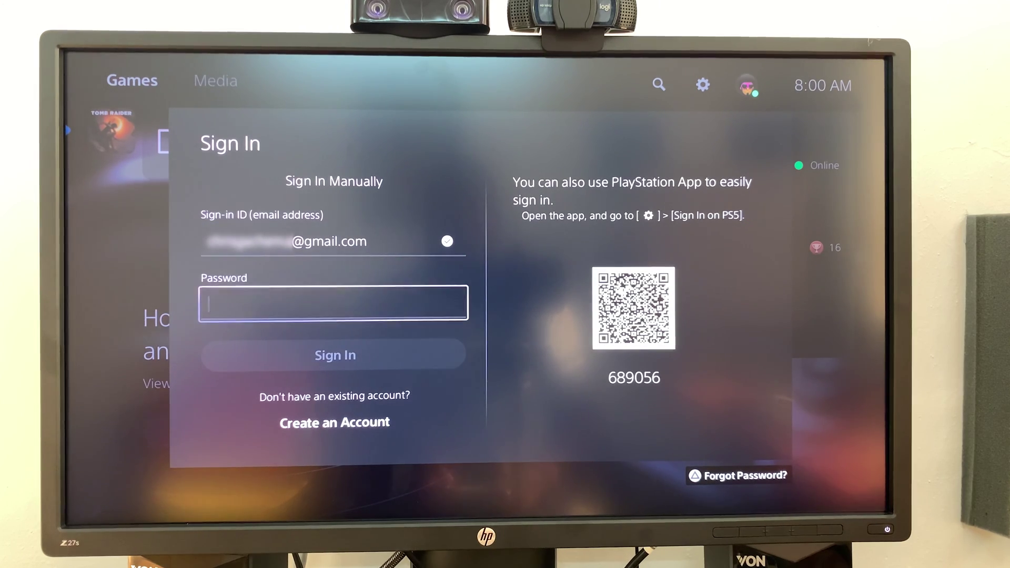
key(Return)
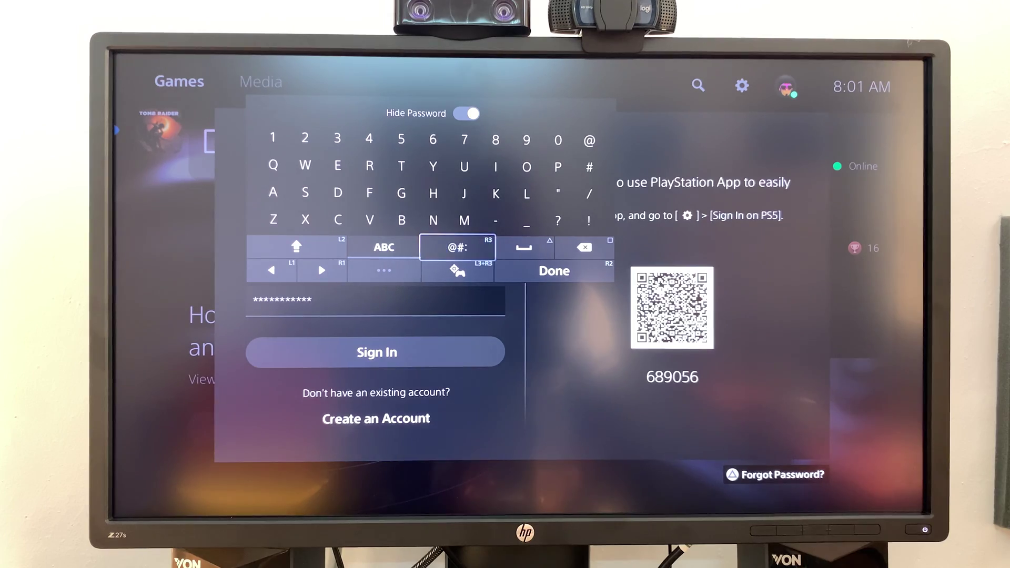
key(Right)
key(Right)
key(Return)
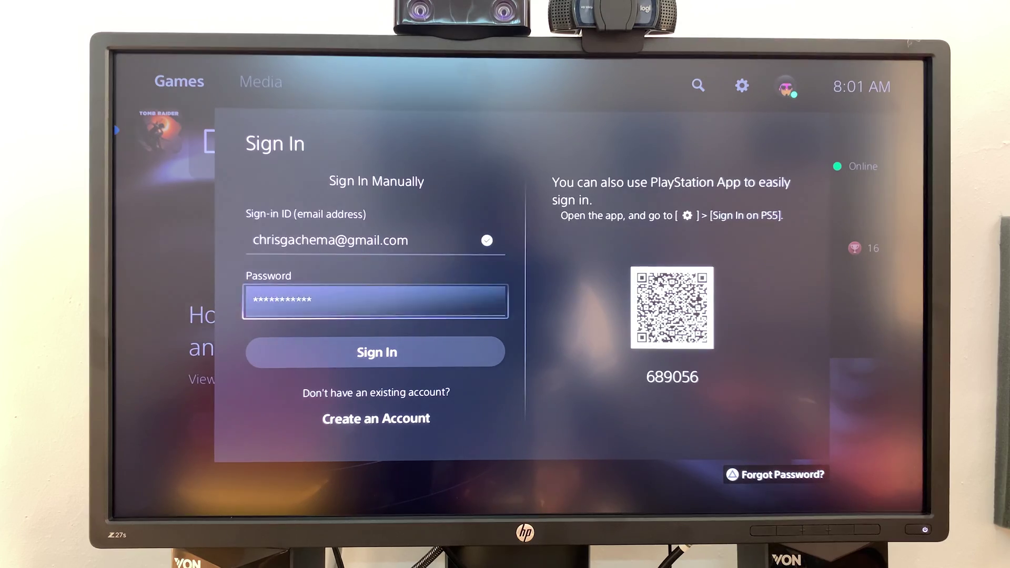
key(Down)
key(Return)
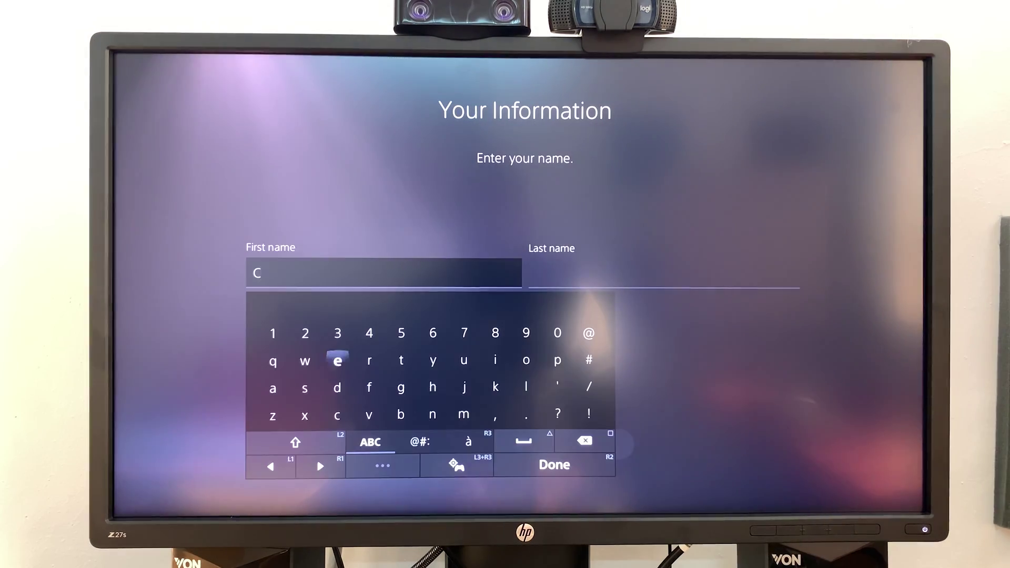
Enter the account holder's first and last name and continue to the PS5 home screen
key(Return)
key(Right)
key(Return)
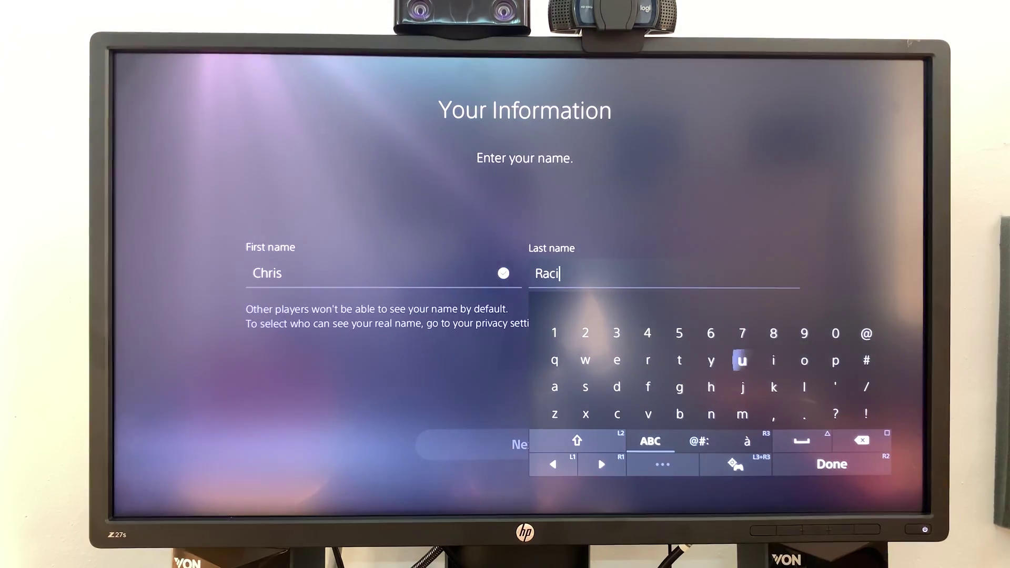
key(Down)
key(Down)
key(Down)
key(Return)
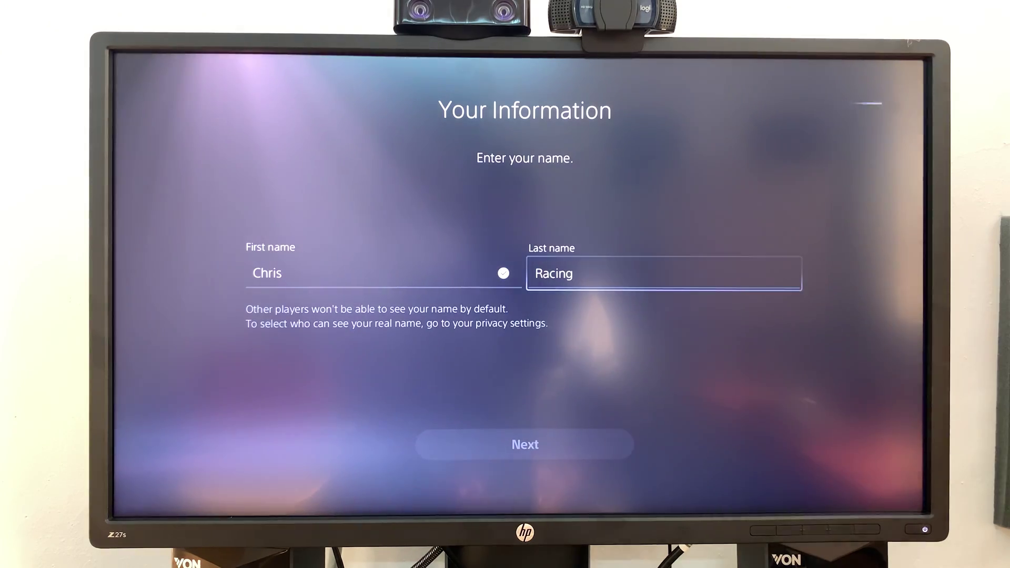
key(Down)
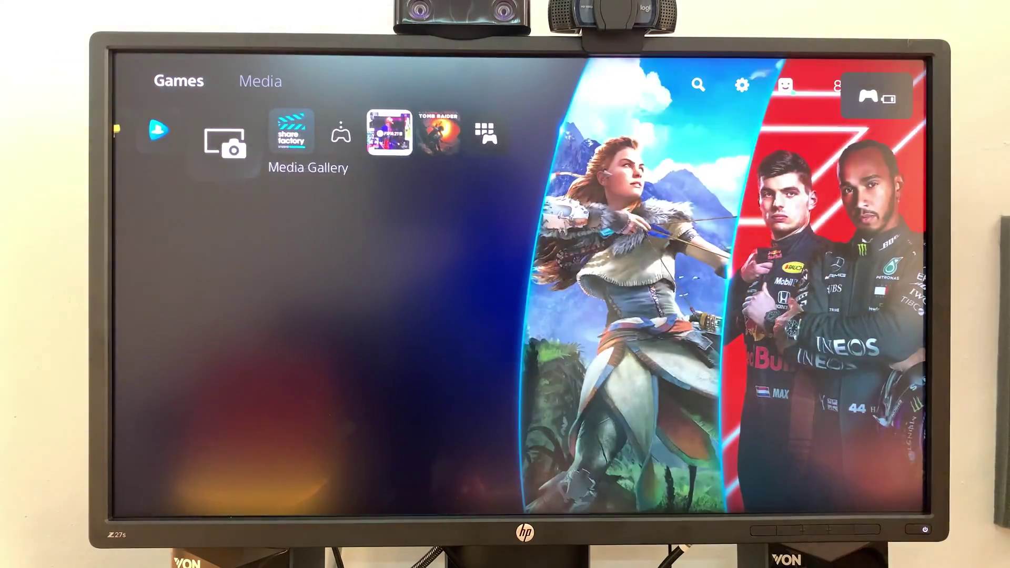
key(Right)
key(Left)
key(Left)
key(Left)
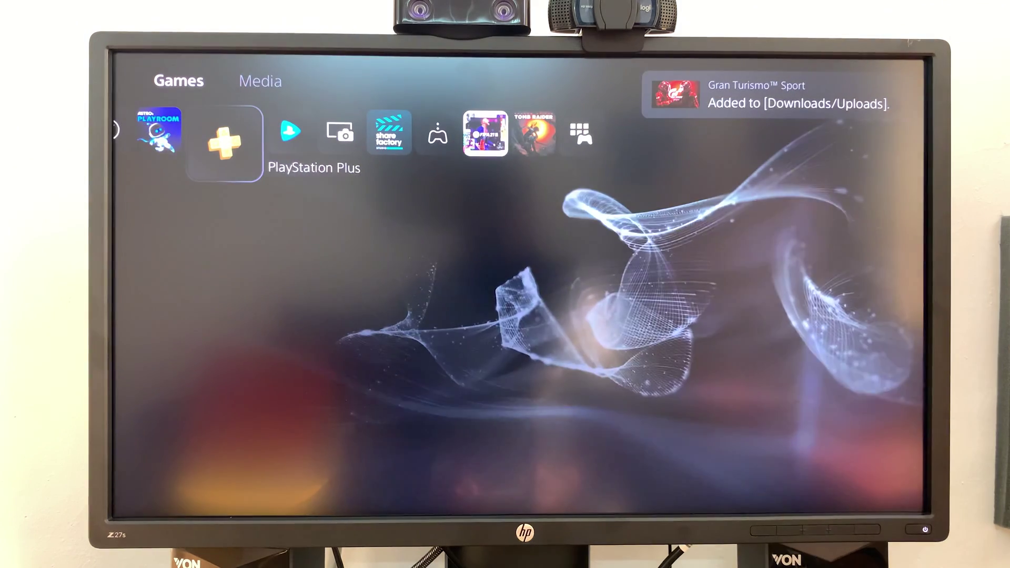